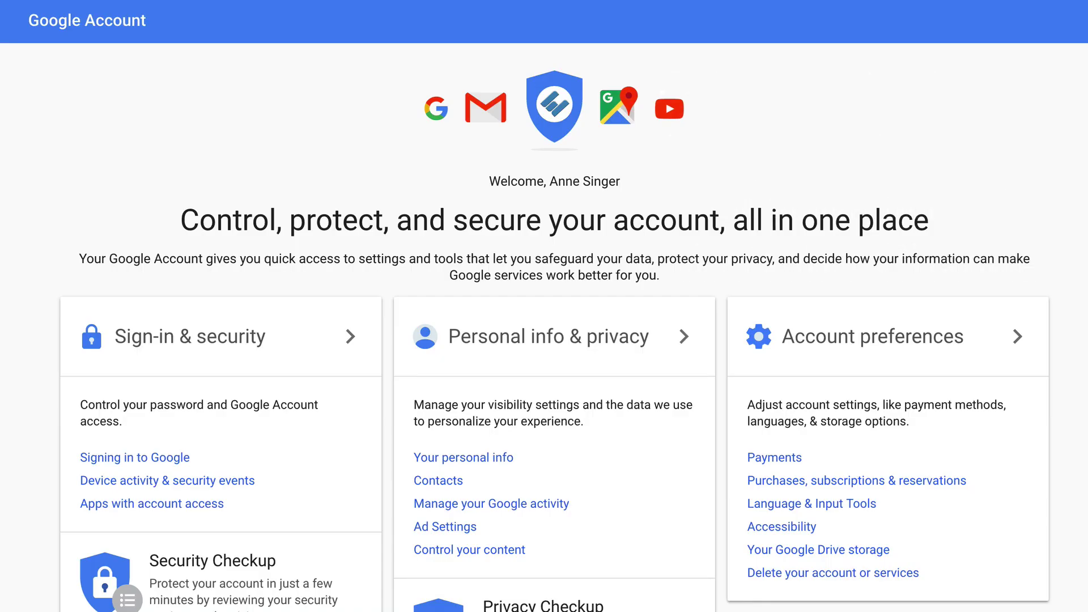
Step: From Control your content, create a new archive and review the listed Google products
scroll(456, 256, down, 5)
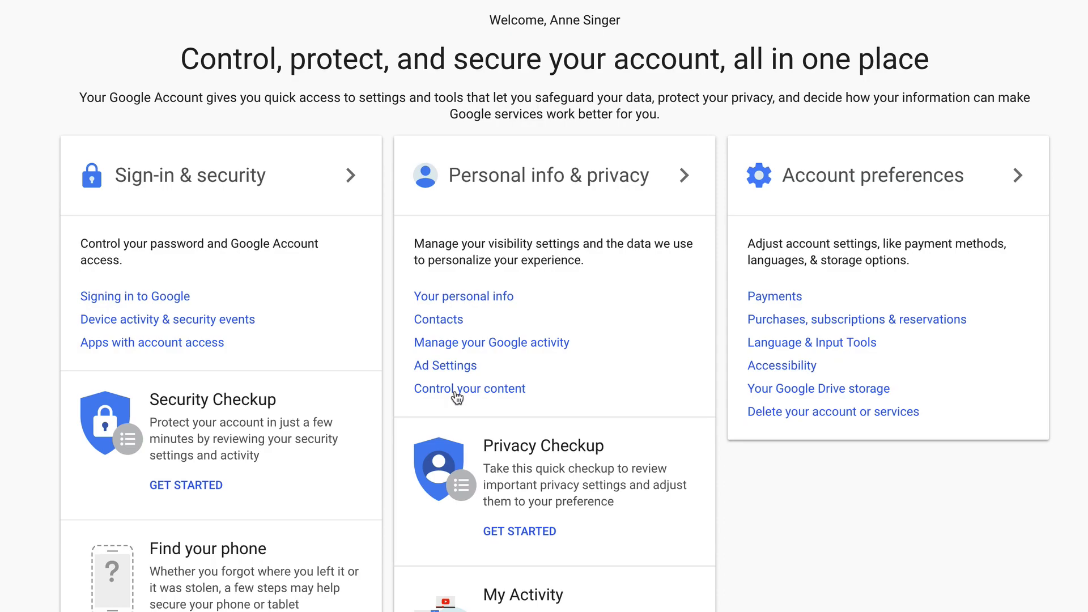
click(457, 249)
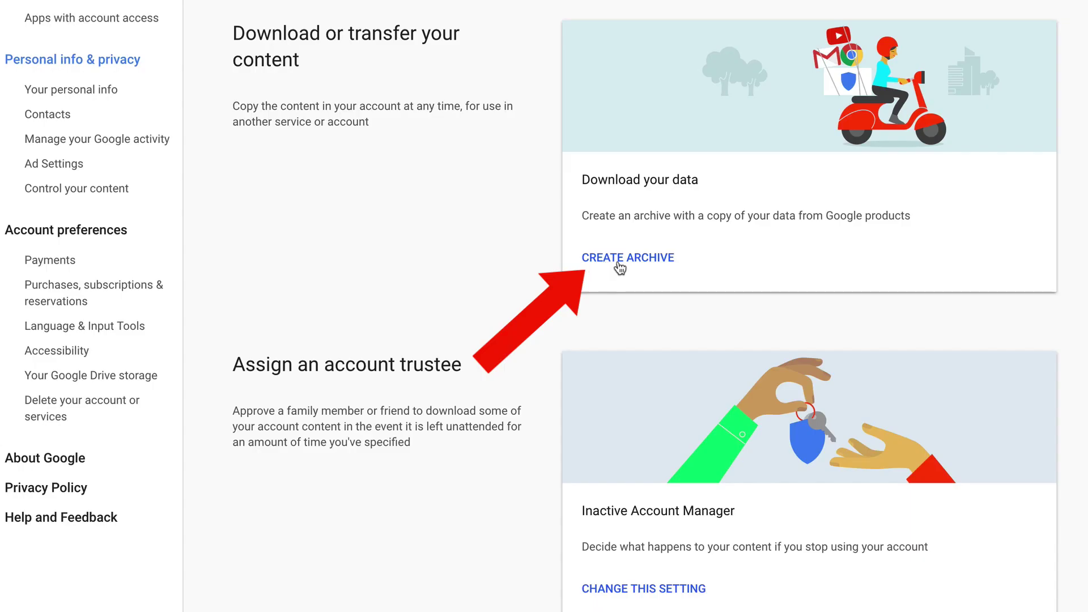
click(646, 260)
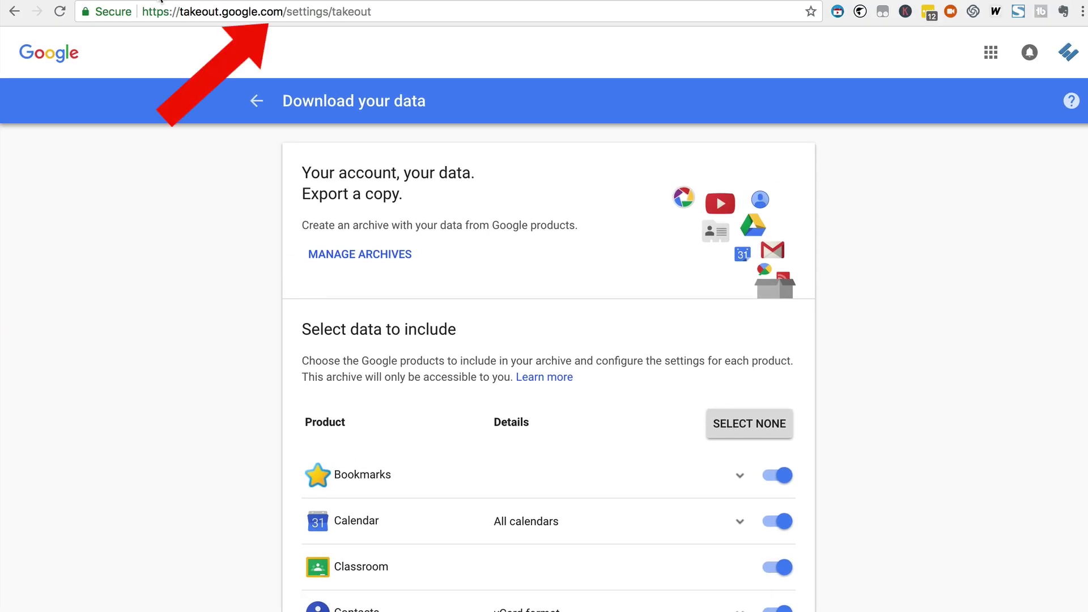
scroll(355, 228, down, 1)
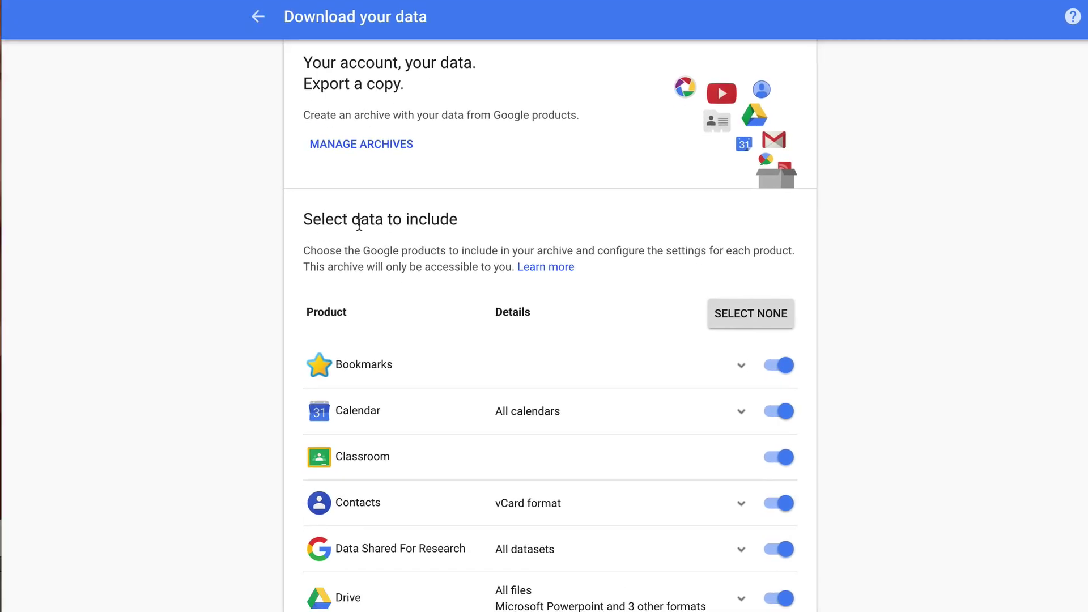
scroll(406, 545, down, 15)
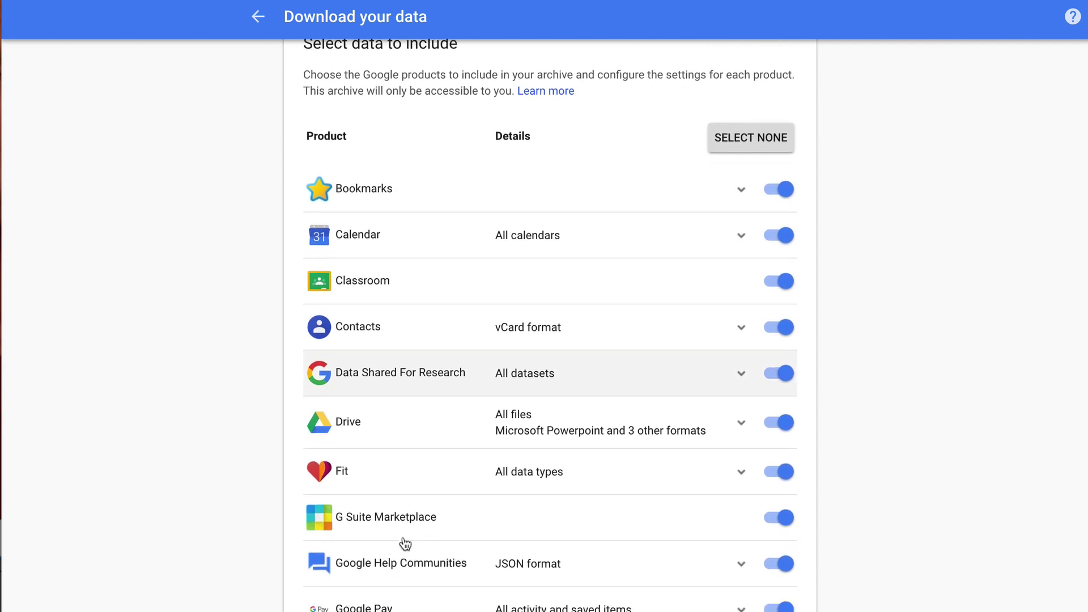
scroll(354, 530, down, 5)
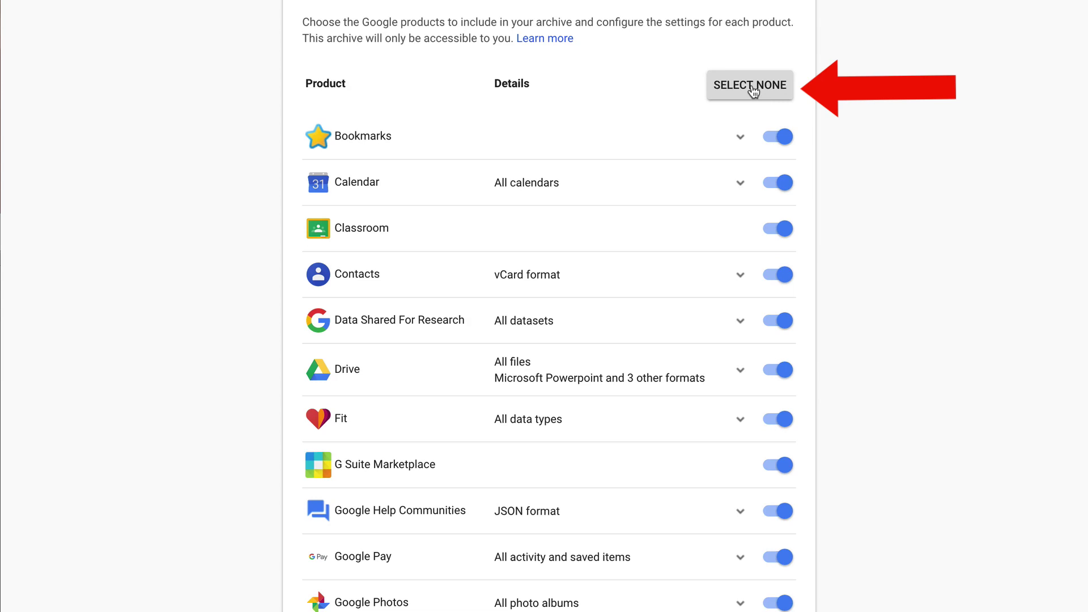
Step: Deselect all products, then include YouTube and expand its export options
click(753, 91)
scroll(612, 306, down, 16)
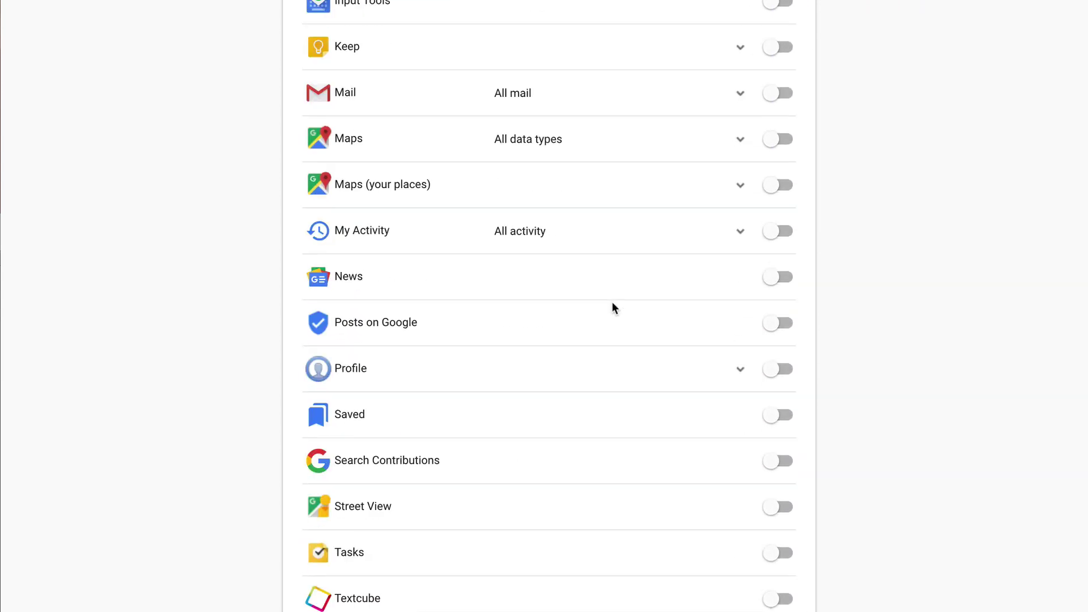
scroll(612, 304, down, 3)
click(772, 524)
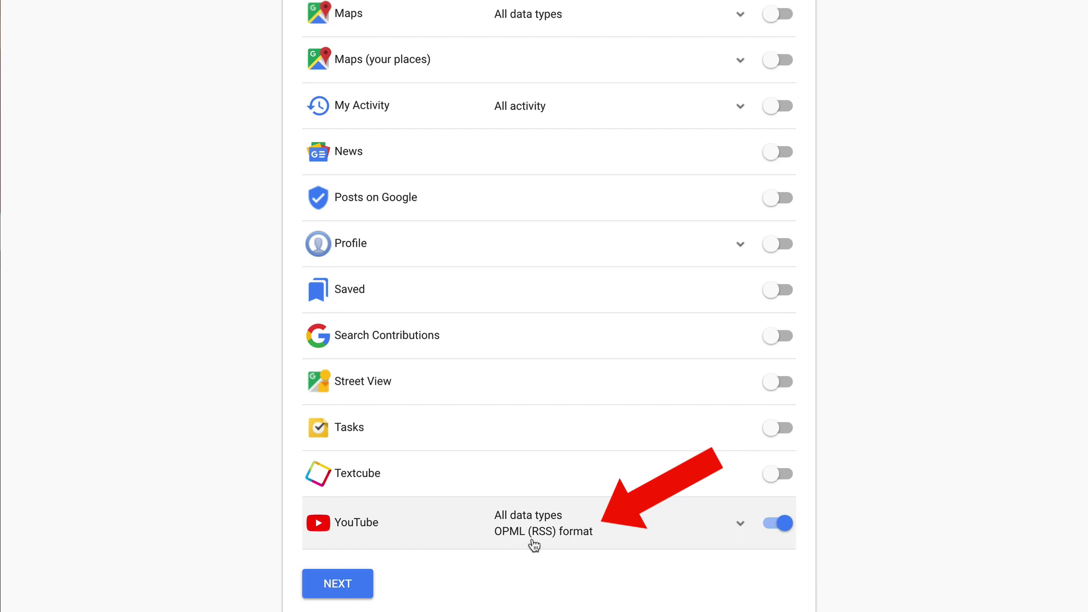
click(740, 523)
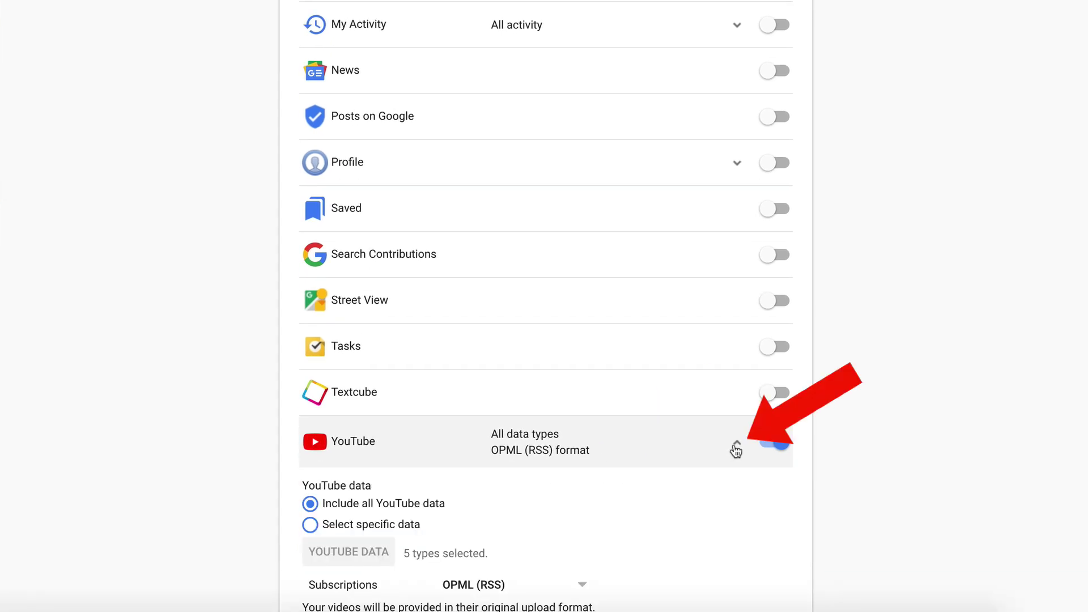
scroll(458, 482, down, 3)
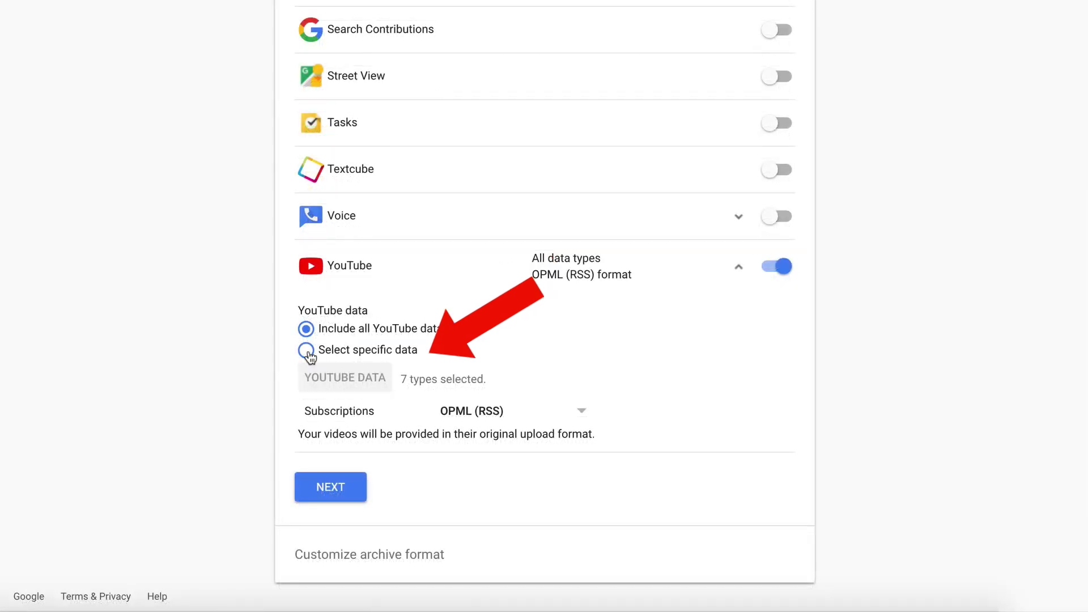
Step: Limit YouTube data to videos only, excluding subscriptions, playlists, live chat, comments, history and chats
click(305, 352)
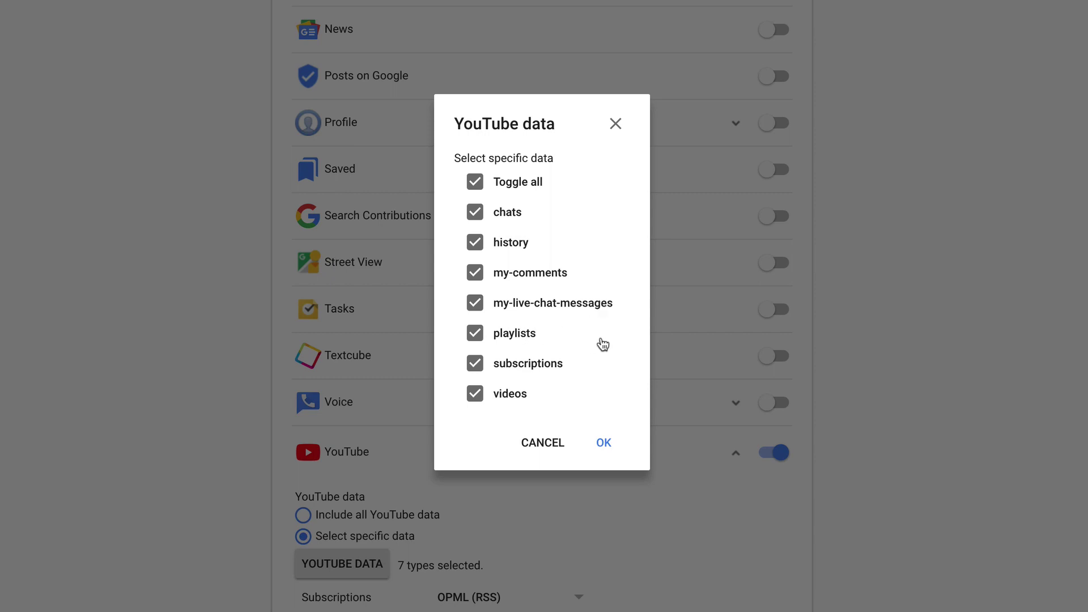
click(475, 364)
click(475, 333)
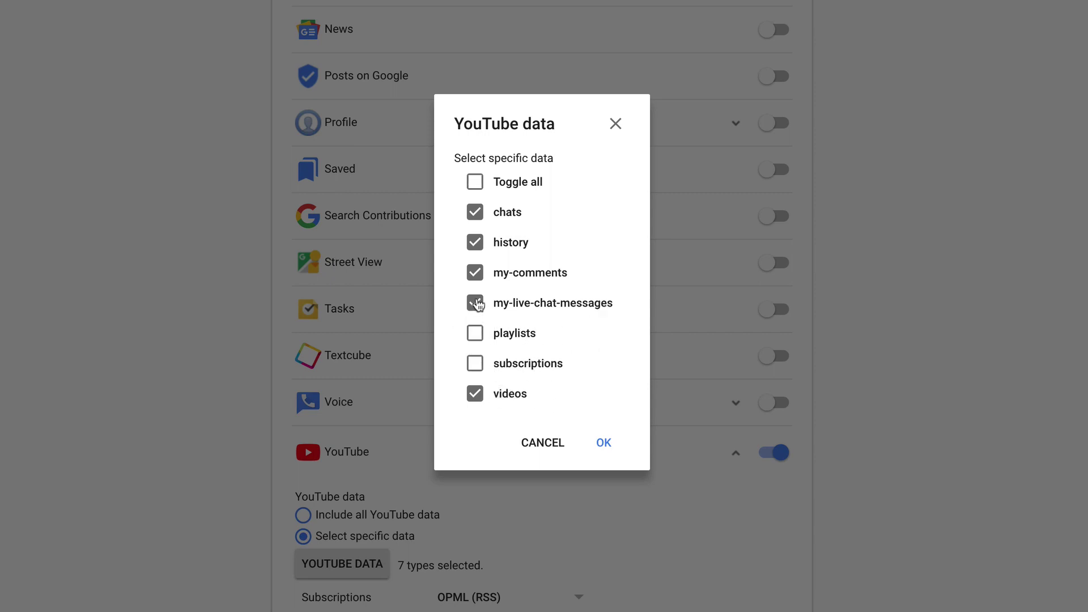
click(477, 304)
click(477, 274)
click(478, 243)
click(486, 213)
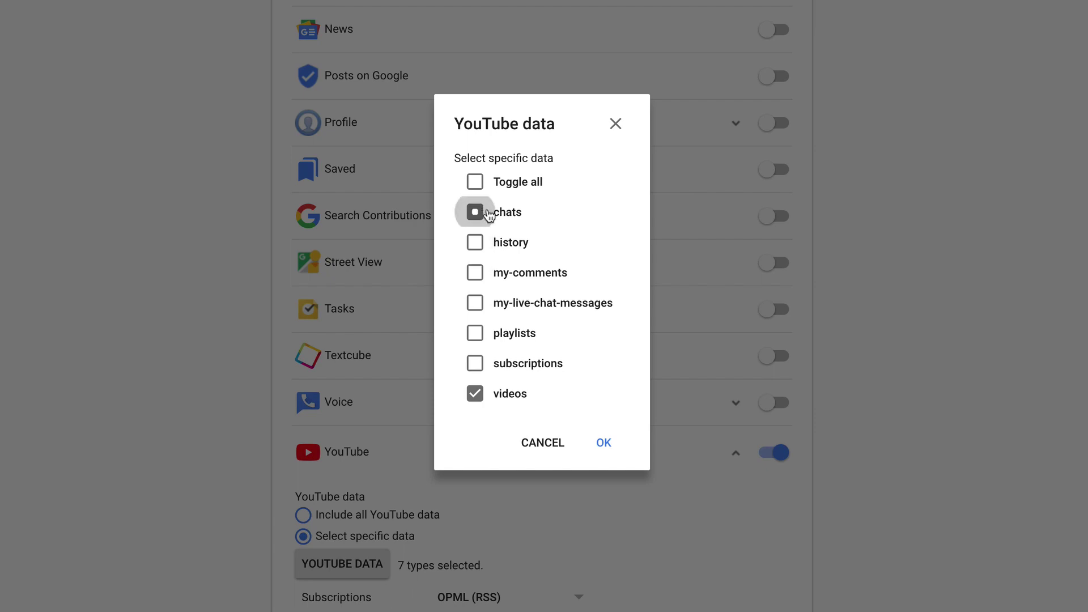
click(604, 444)
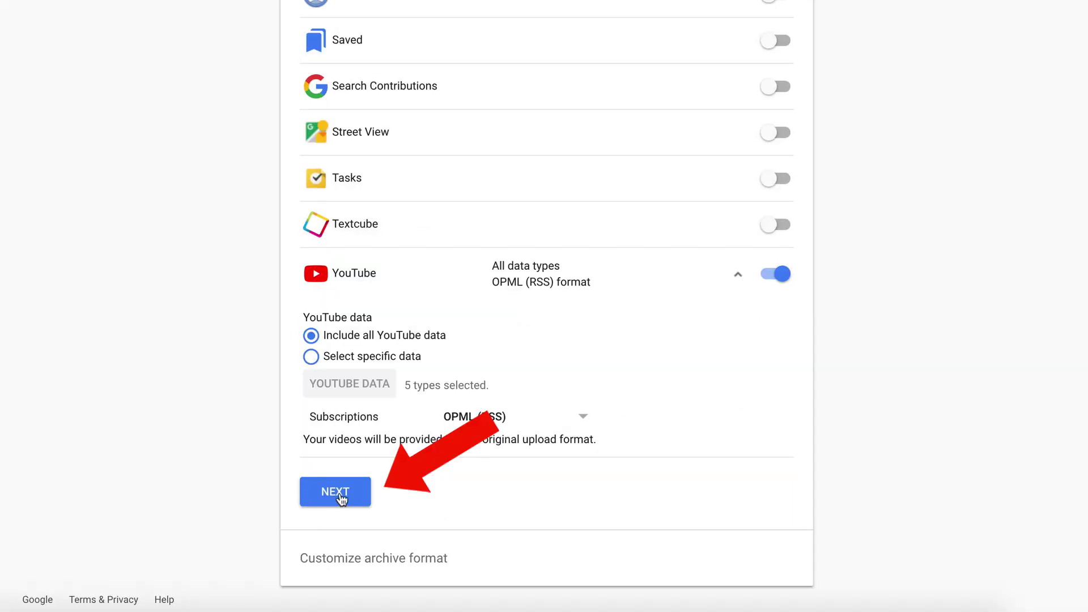
Step: Keep the archive type as .zip and set the maximum archive size to 2GB
click(342, 493)
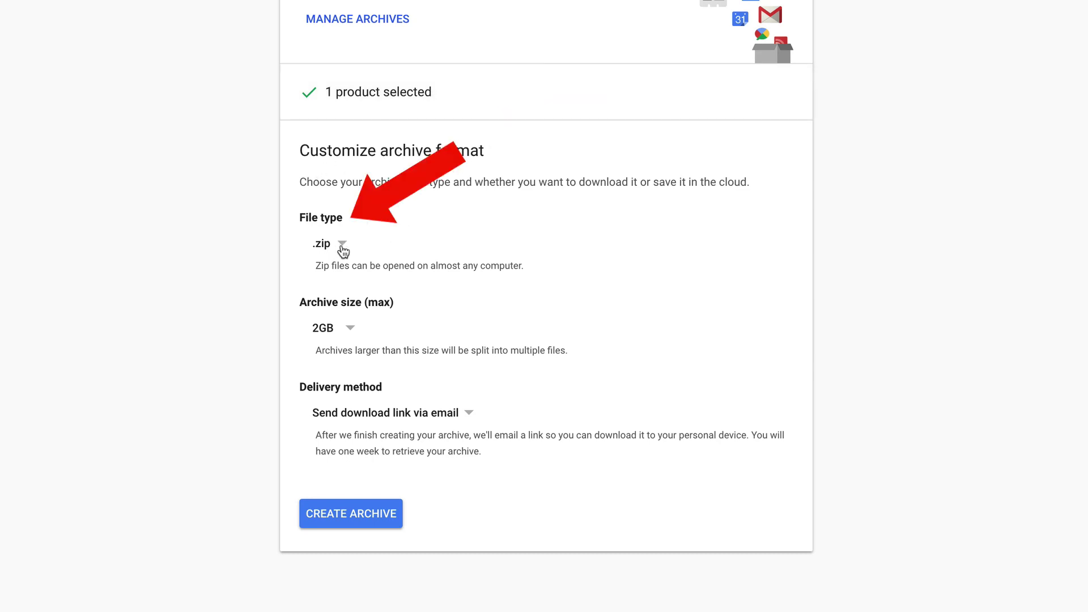
click(343, 251)
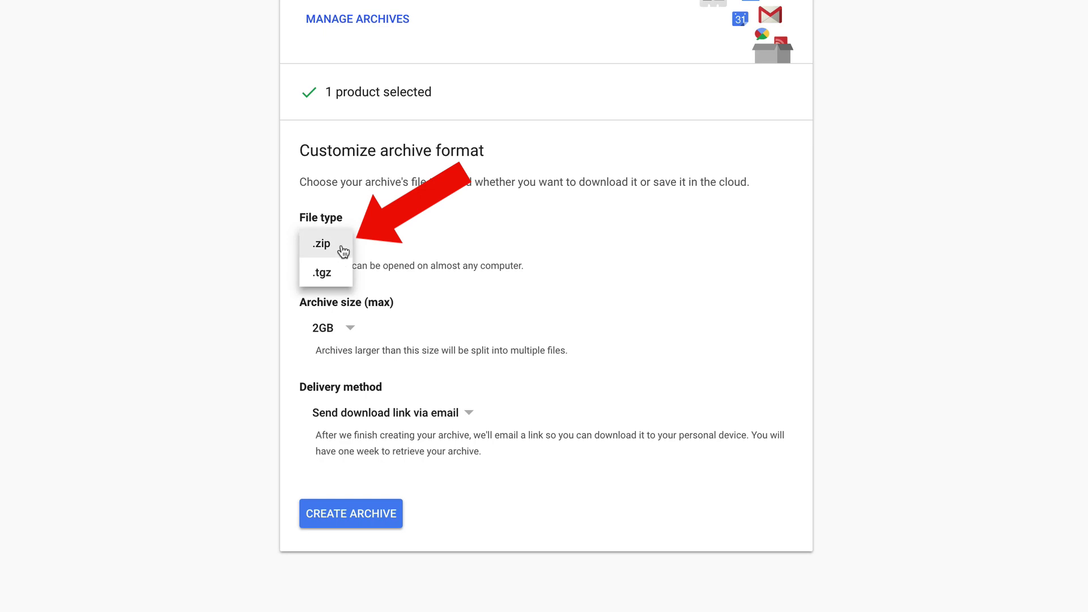
click(344, 247)
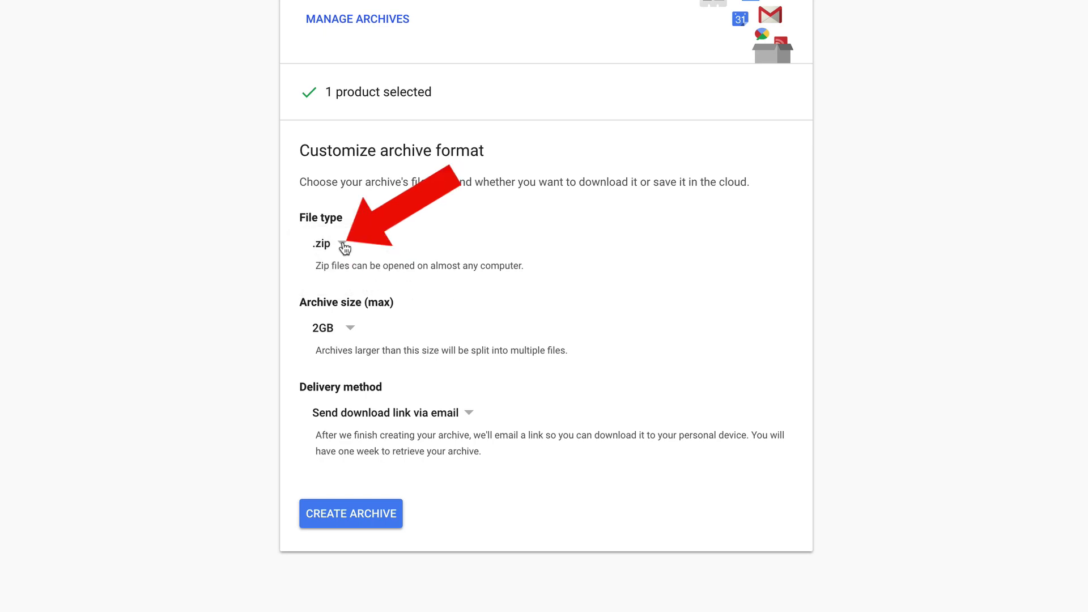
click(344, 248)
click(344, 246)
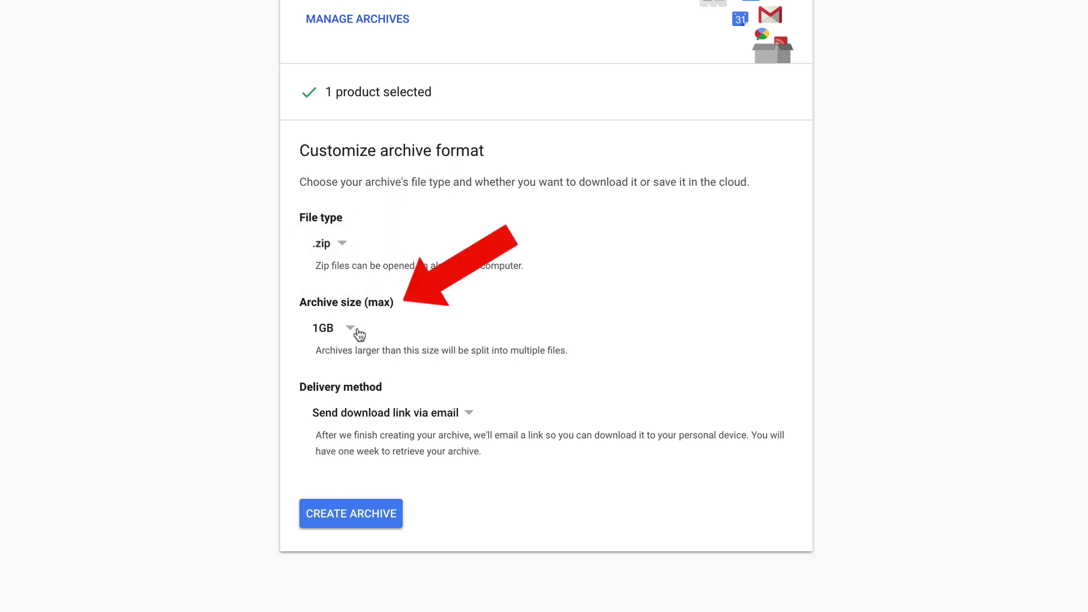
click(351, 330)
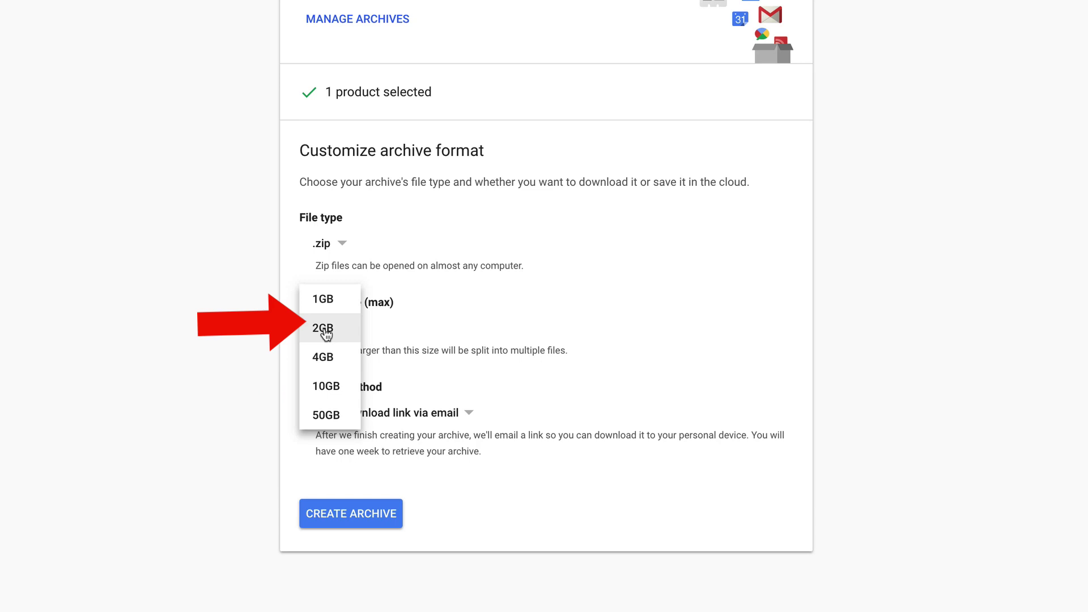
click(326, 335)
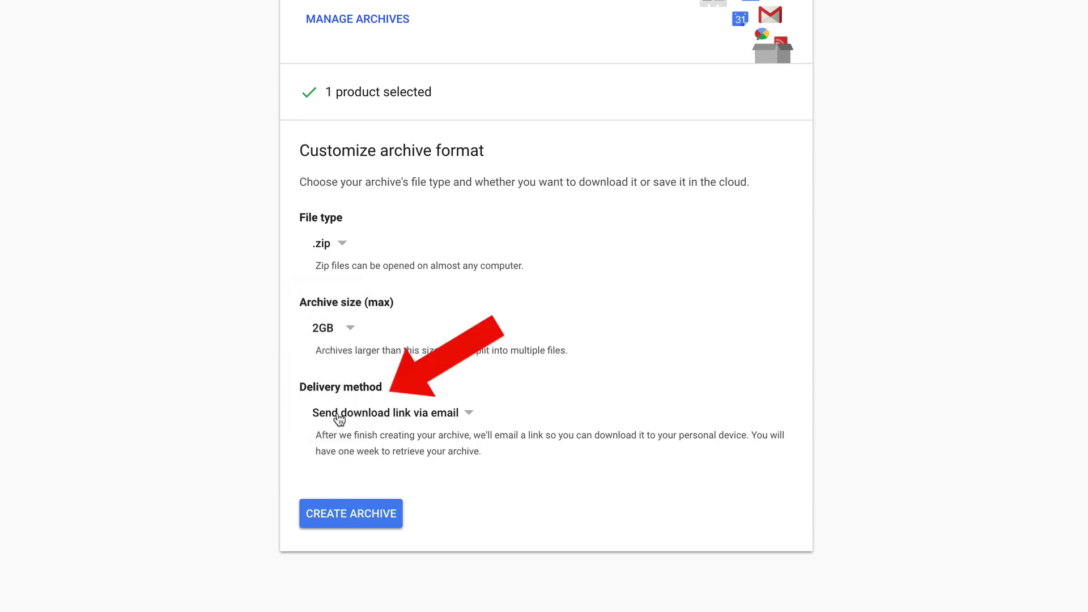
click(468, 413)
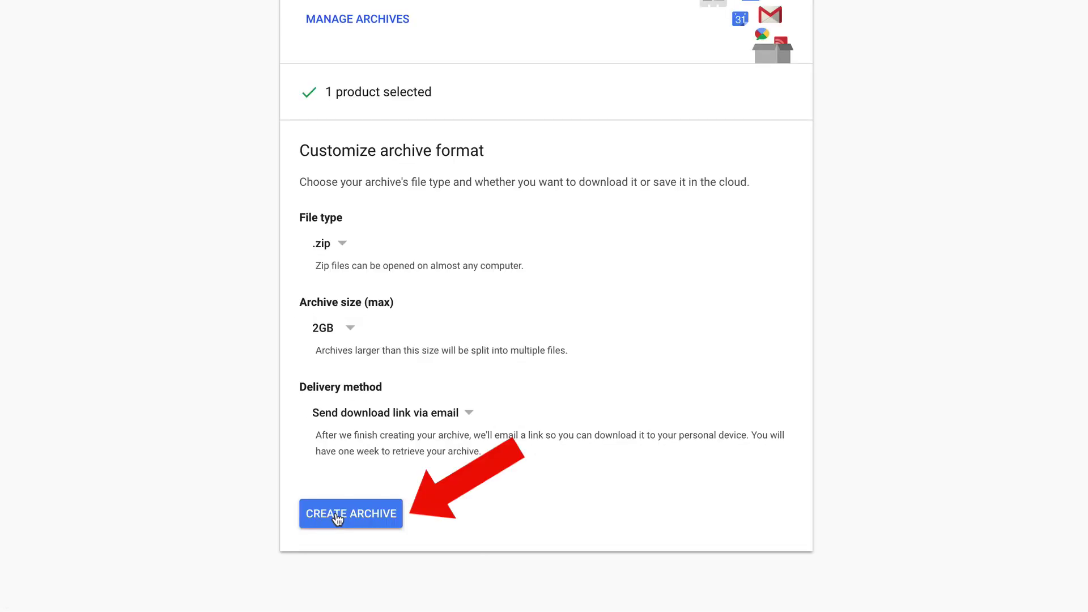
Step: Create the archive, then open the 'Your Google data archive is ready' email in Gmail
click(338, 515)
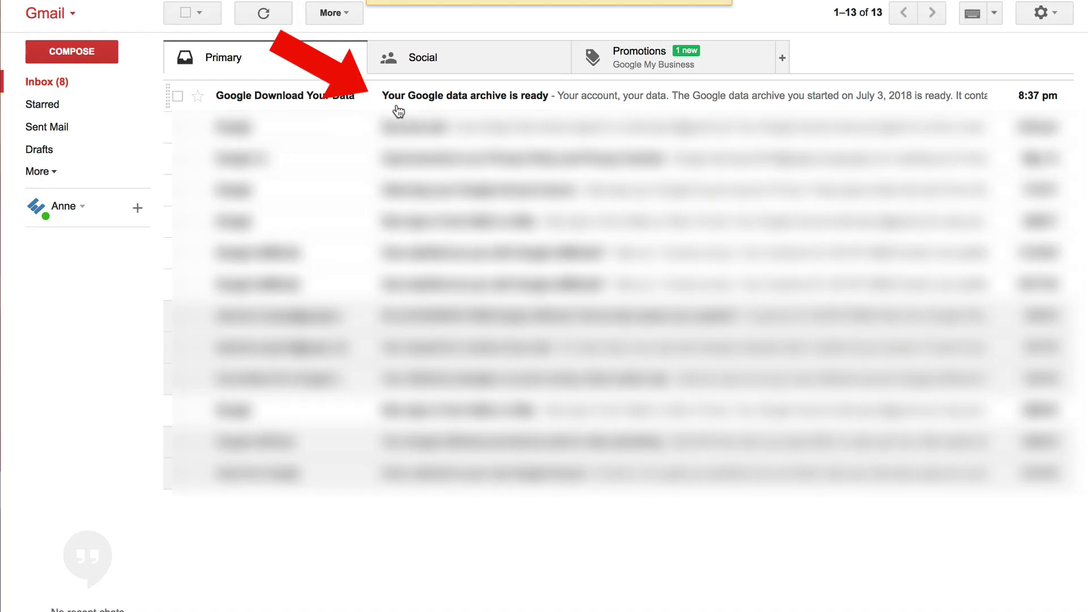
click(518, 103)
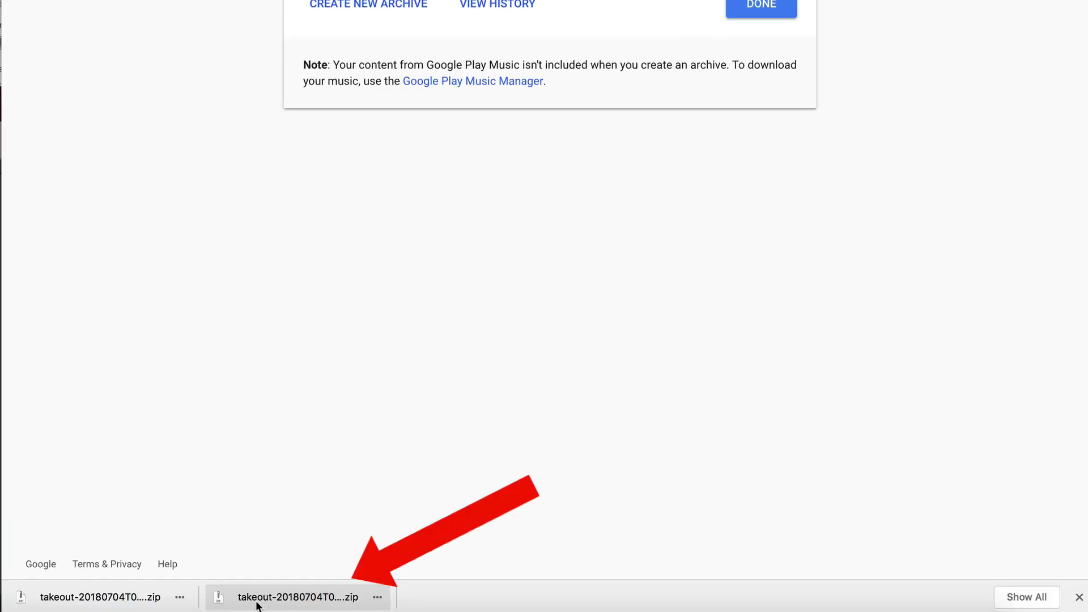
Step: Reveal the downloaded zip in Finder and open its Takeout, then YouTube, folder
click(377, 598)
click(400, 554)
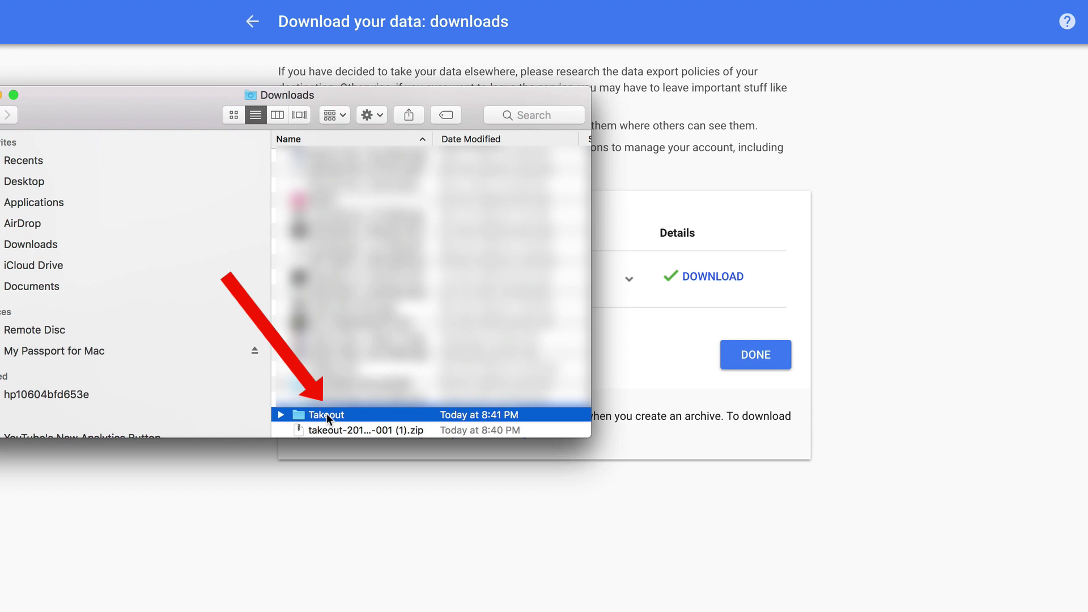
double_click(326, 414)
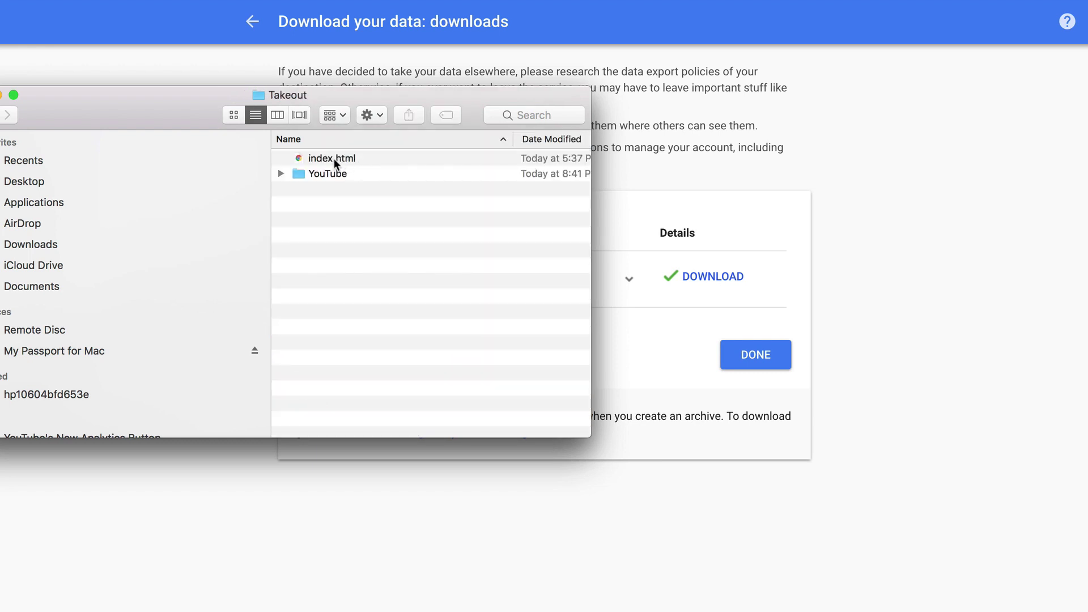
double_click(297, 173)
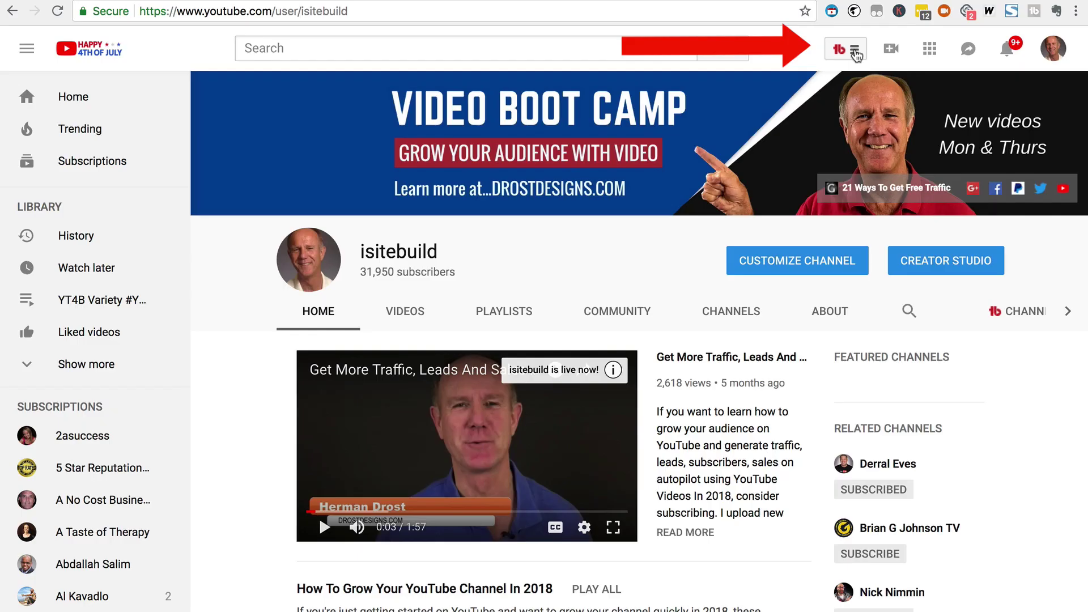
Step: From TubeBuddy's Backups & Export page, run Bulk > Backup Video Metadata for all videos
click(857, 55)
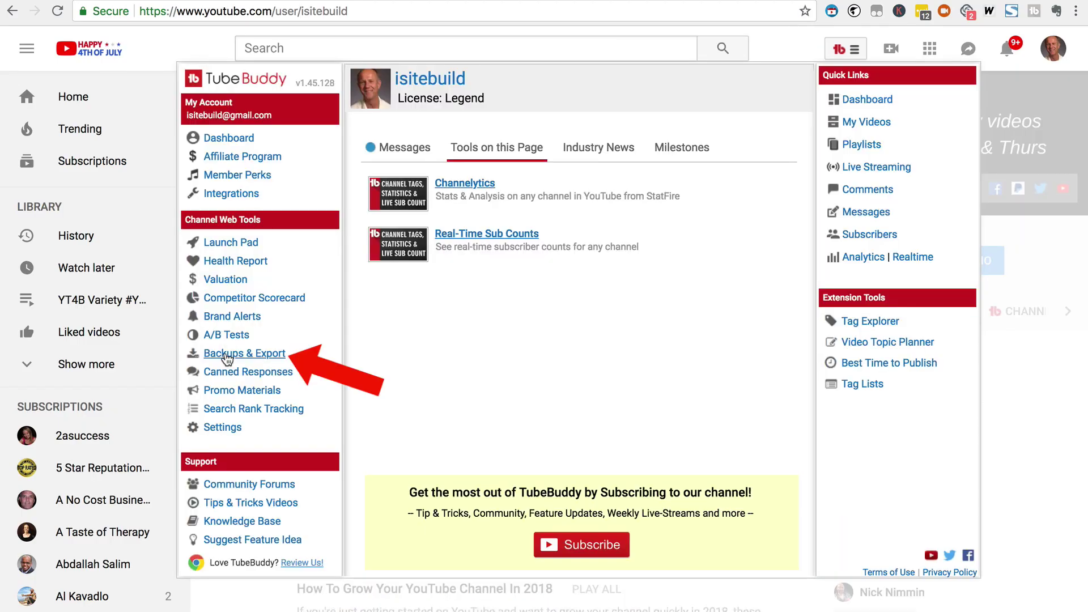
click(226, 354)
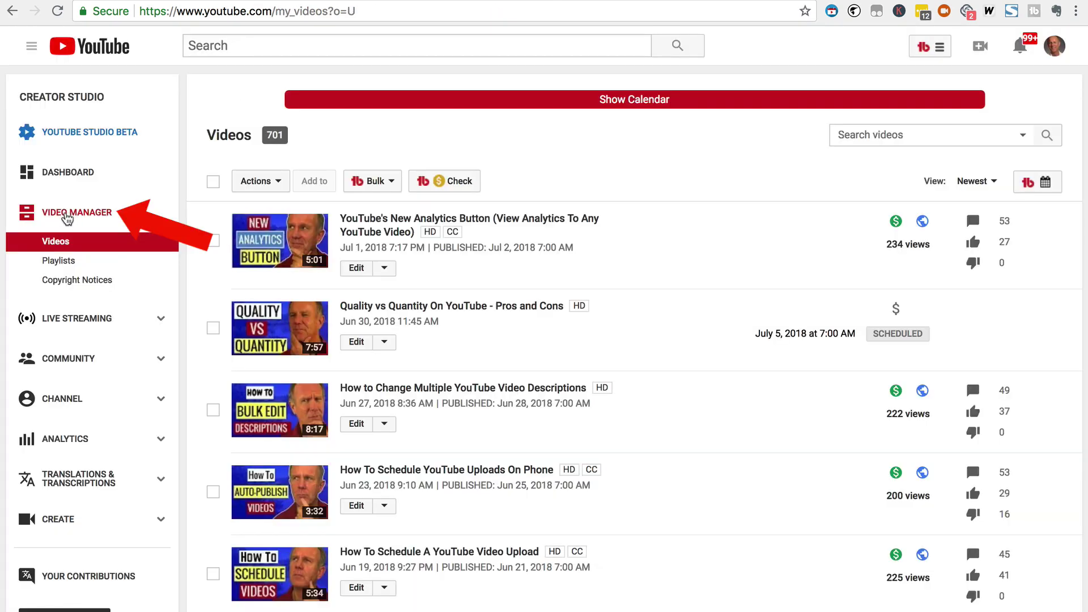
click(392, 181)
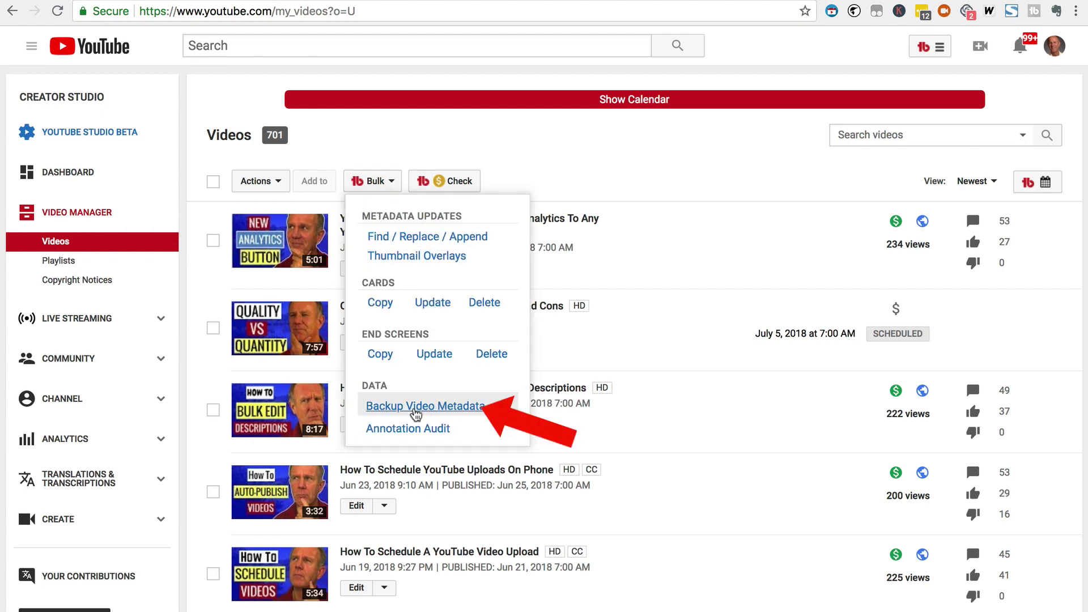
click(416, 408)
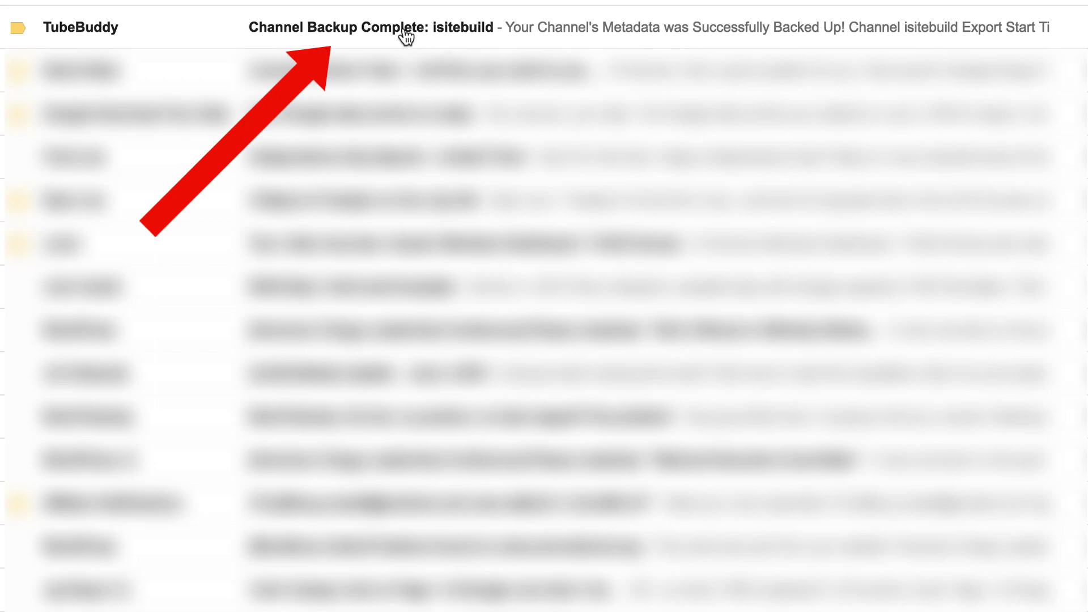
Step: Open the 'Channel Backup Complete' email and unzip the downloaded metadata backup
click(338, 40)
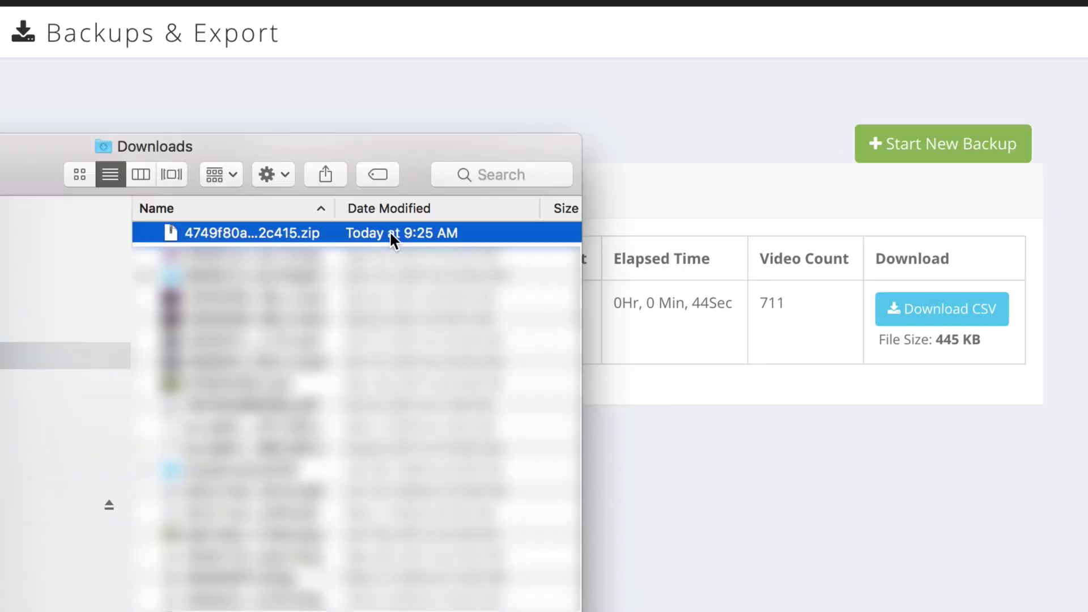
double_click(369, 233)
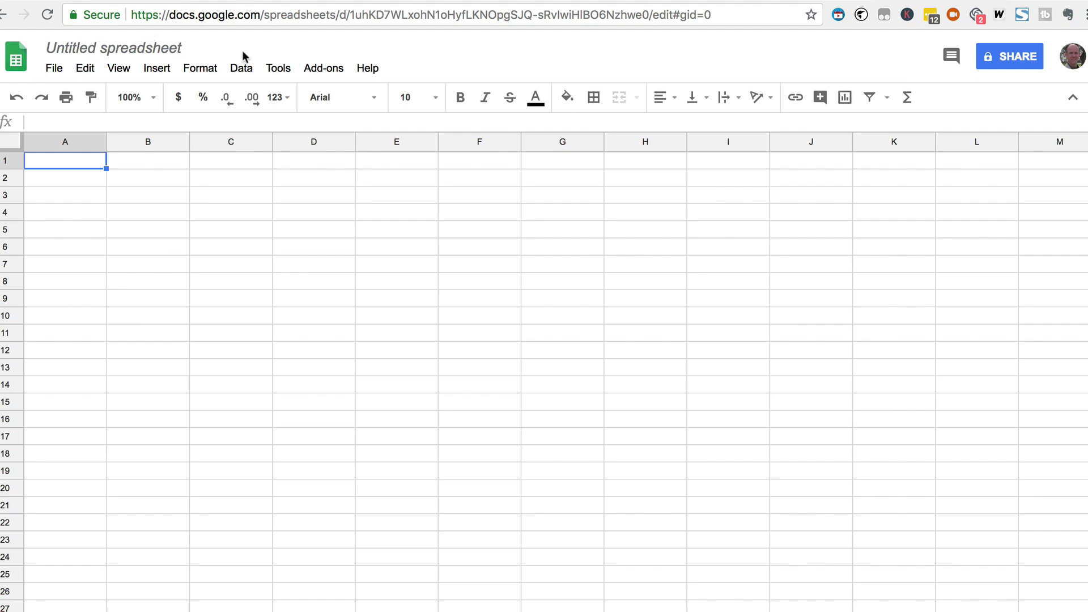
Step: Import the uploaded Backup CSV via File > Import, replacing the spreadsheet
click(53, 69)
click(85, 171)
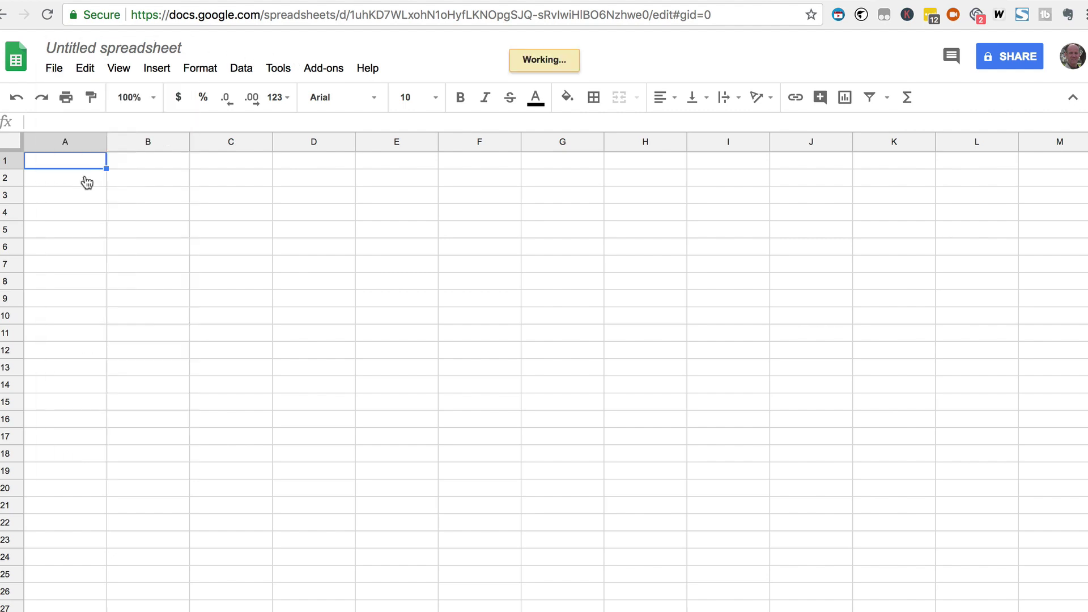
click(437, 80)
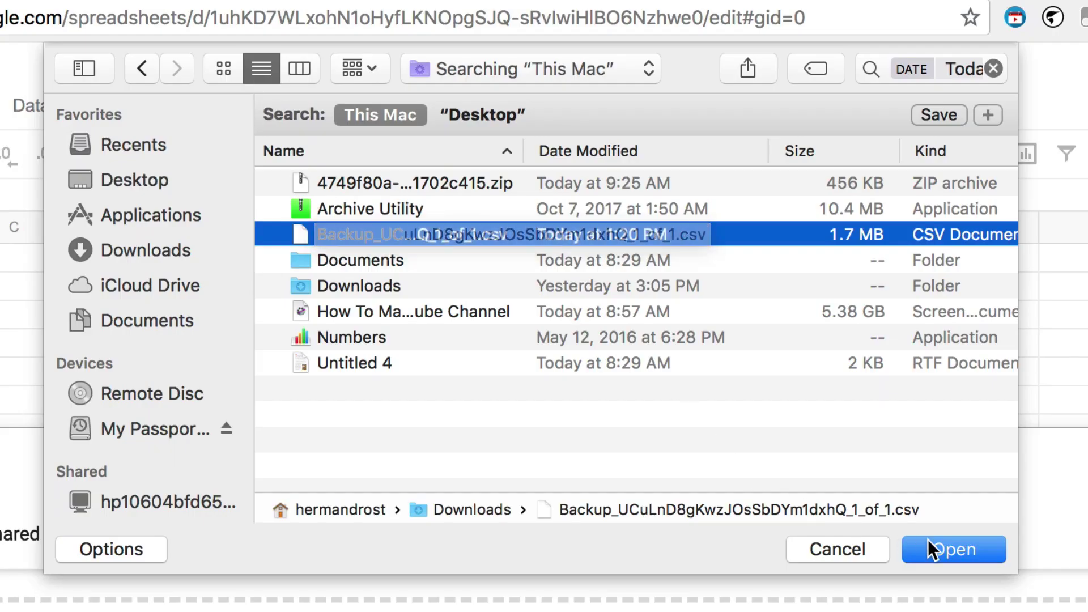
click(962, 555)
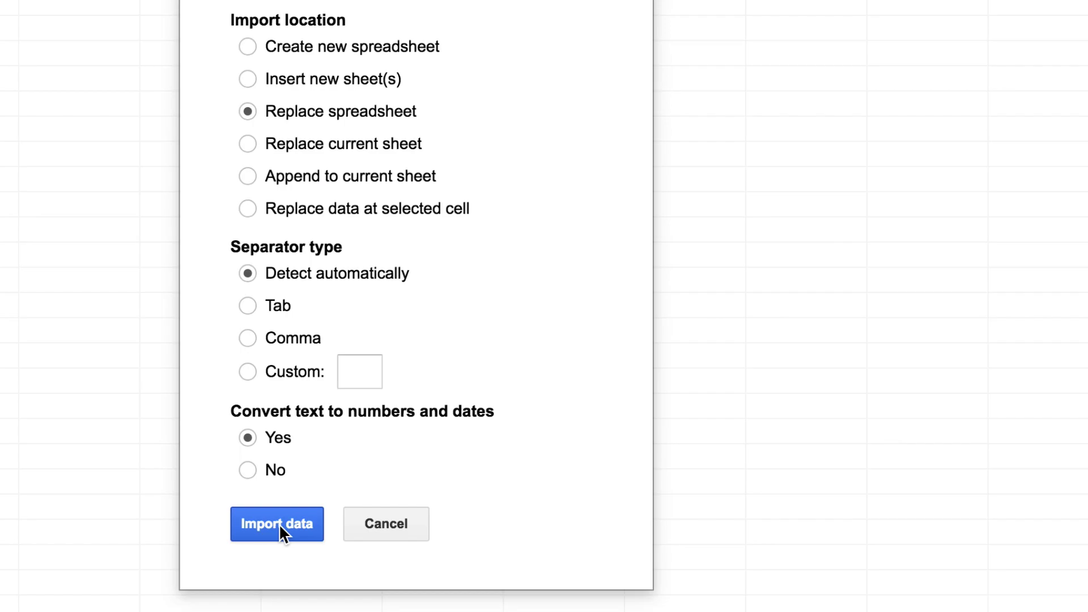
click(279, 524)
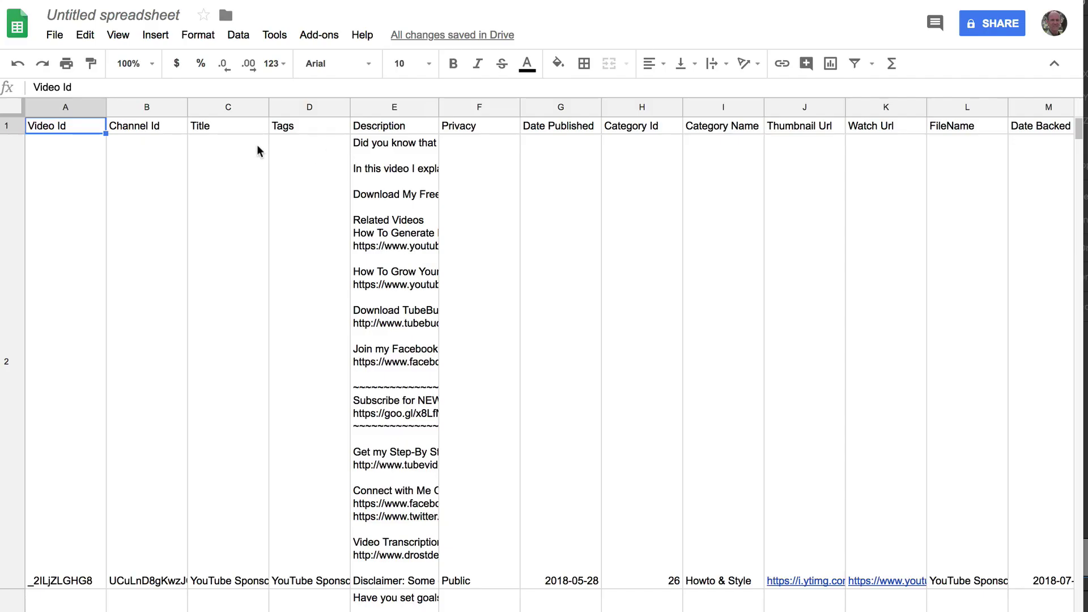